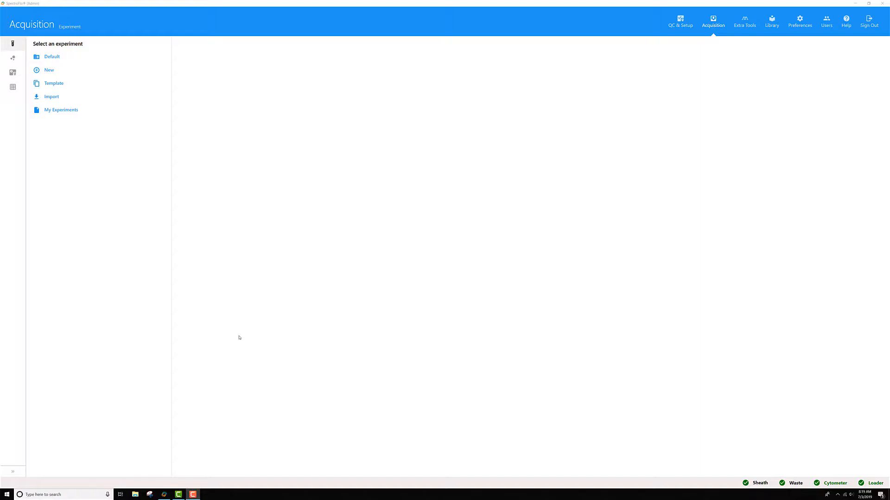
# - Set Sample Delivery Mode to Plate in Preferences and return to Acquisition
pyautogui.click(799, 21)
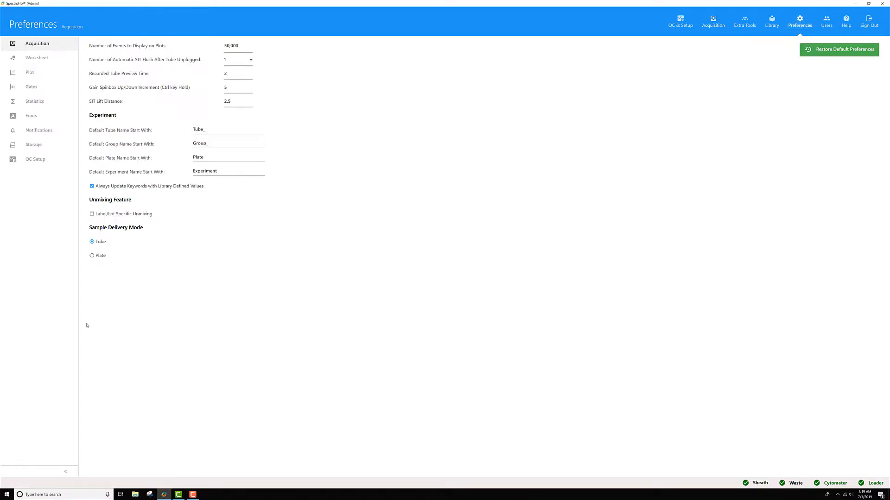
pyautogui.click(100, 259)
pyautogui.click(714, 22)
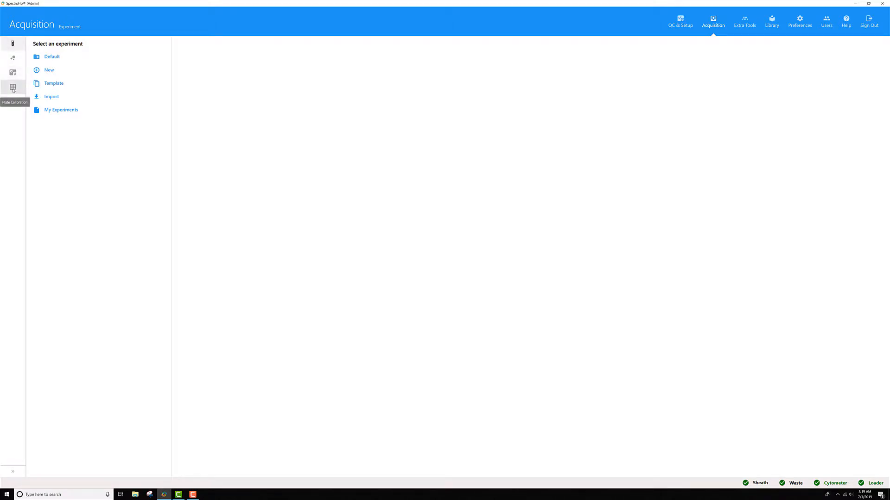
# - In Plate Calibration, choose the 96 V-Bottom plate type
pyautogui.click(14, 88)
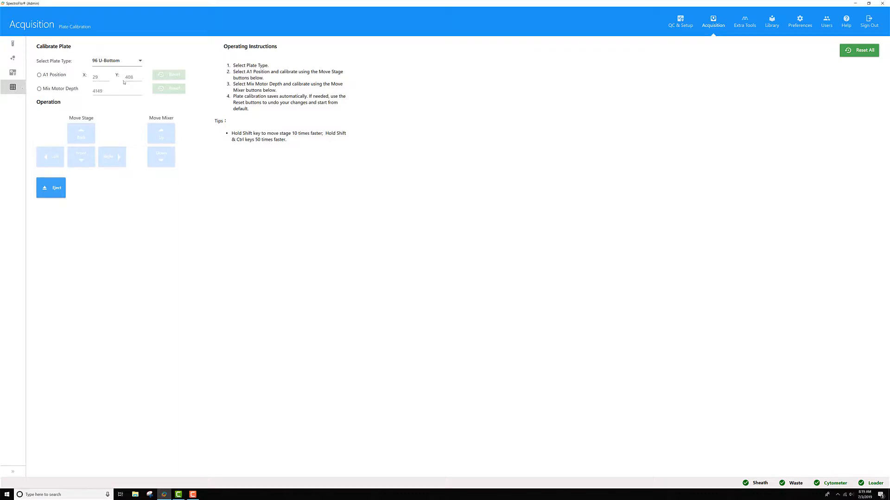
pyautogui.click(135, 61)
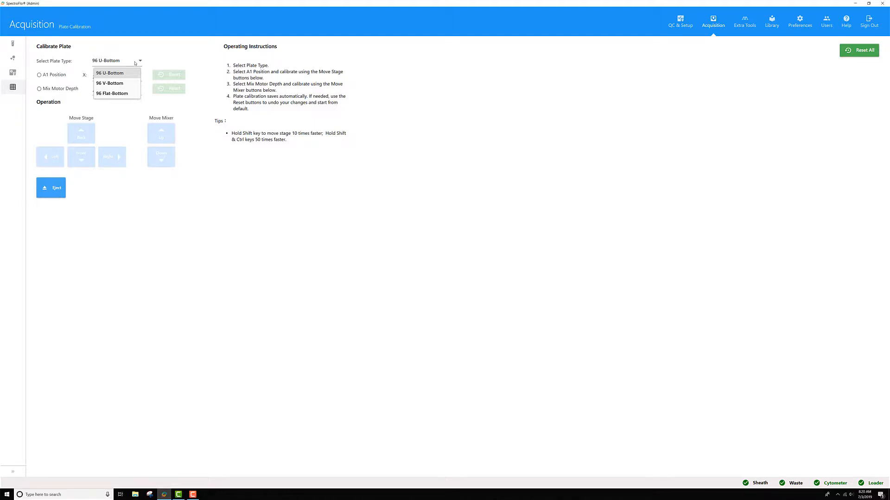
pyautogui.click(110, 83)
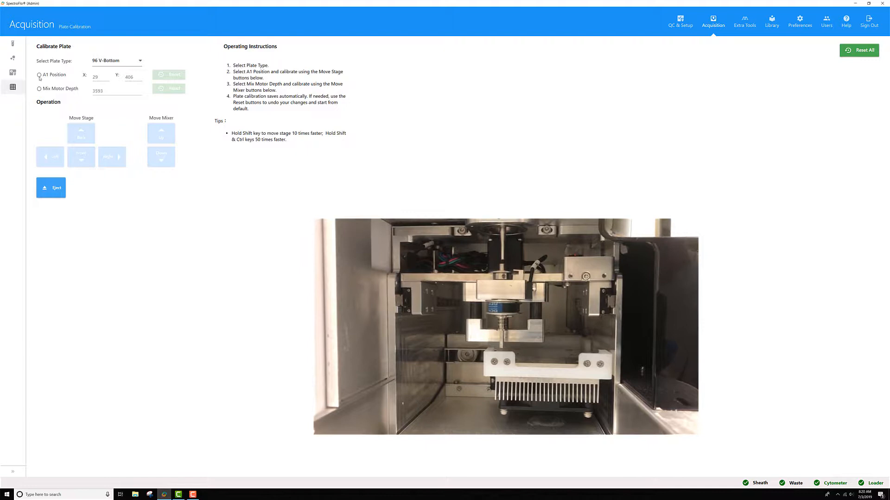
# - Select A1 Position calibration and eject the stage to load the plate
pyautogui.click(40, 76)
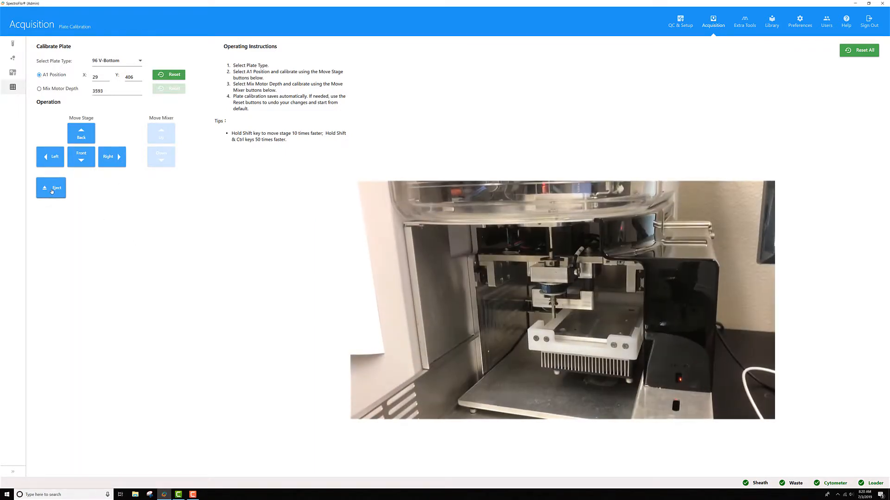
pyautogui.click(52, 191)
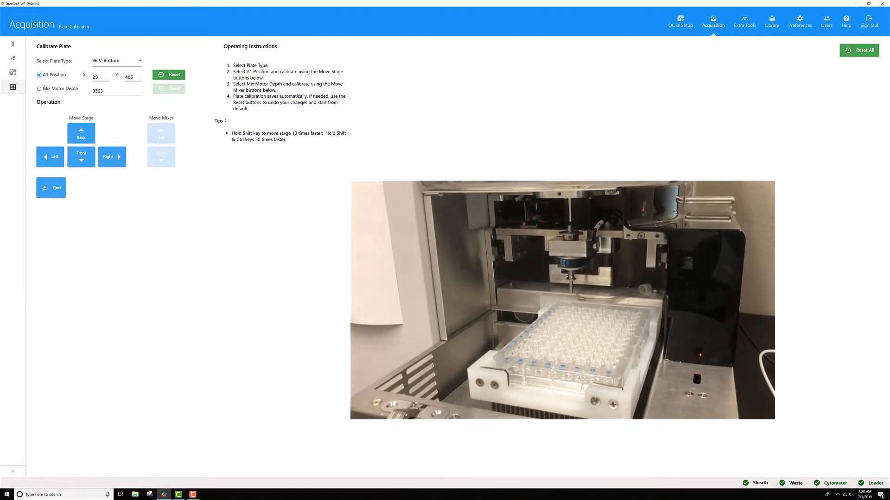
pyautogui.click(39, 88)
pyautogui.click(39, 75)
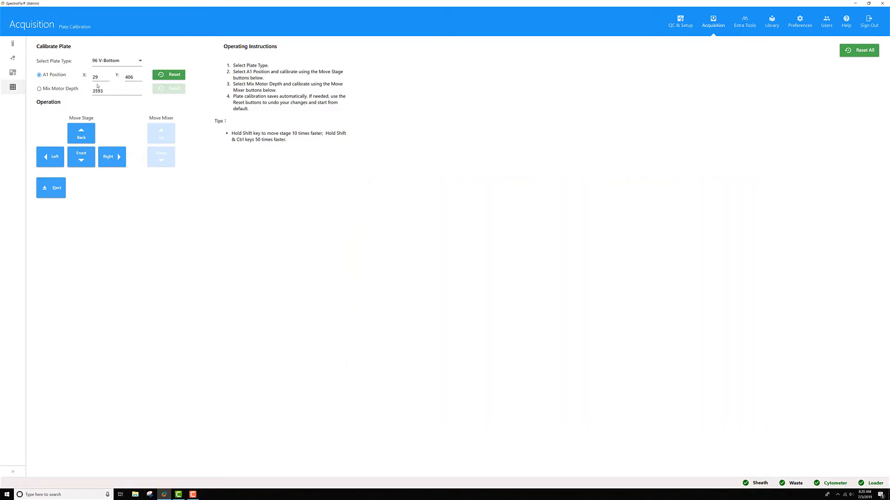
# - Nudge the A1 stage right and left, ending back at X 29, Y 406
pyautogui.click(112, 159)
pyautogui.click(113, 159)
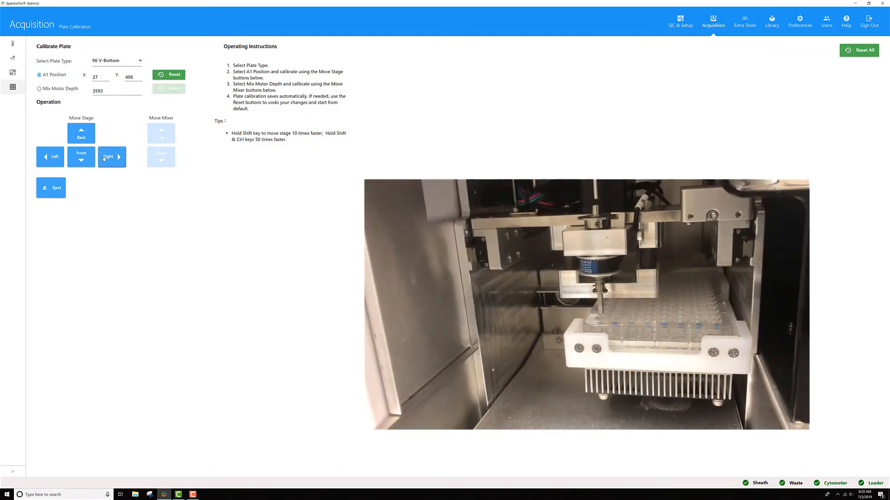
pyautogui.click(53, 159)
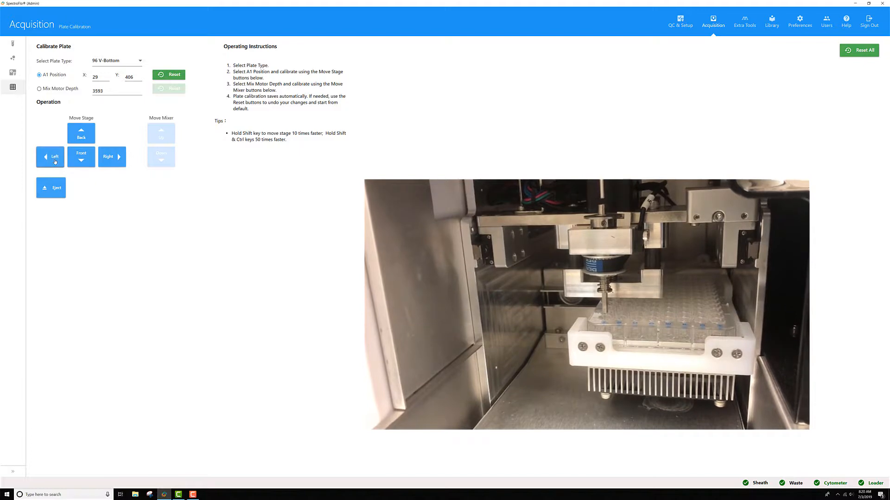
pyautogui.click(111, 158)
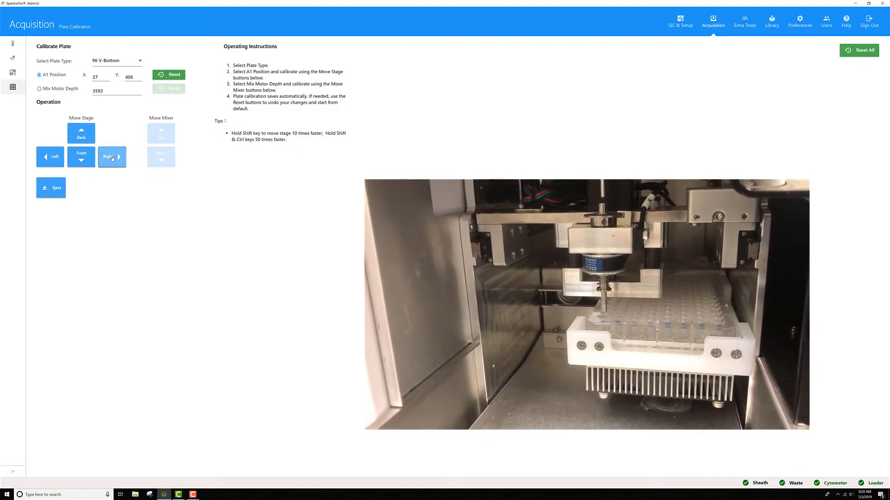
pyautogui.click(49, 160)
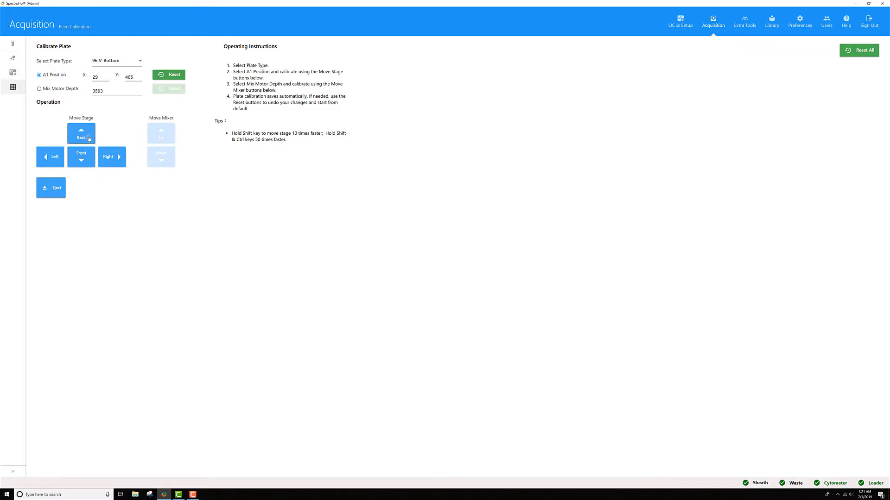
# - Move the A1 stage toward the front until Y reads 408
pyautogui.click(92, 160)
pyautogui.click(93, 161)
pyautogui.click(92, 160)
# - Switch to Mix Motor Depth and move the mixer down then up to depth 4047
pyautogui.click(39, 90)
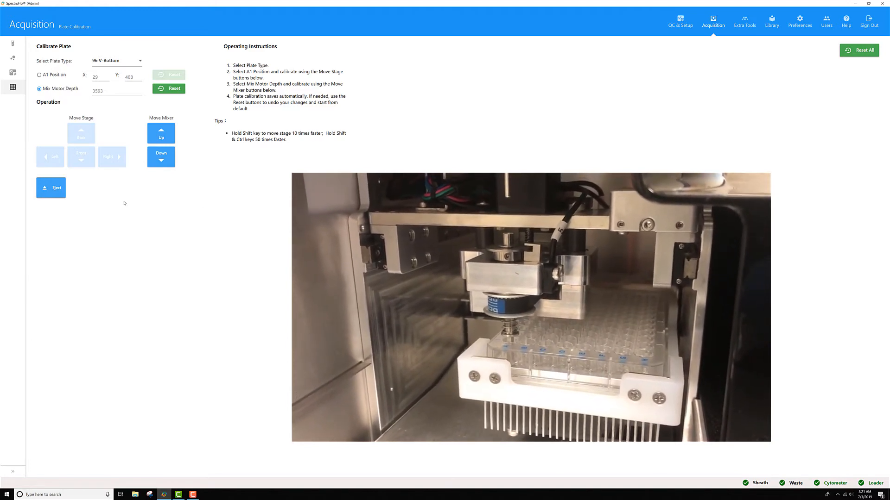
pyautogui.click(163, 163)
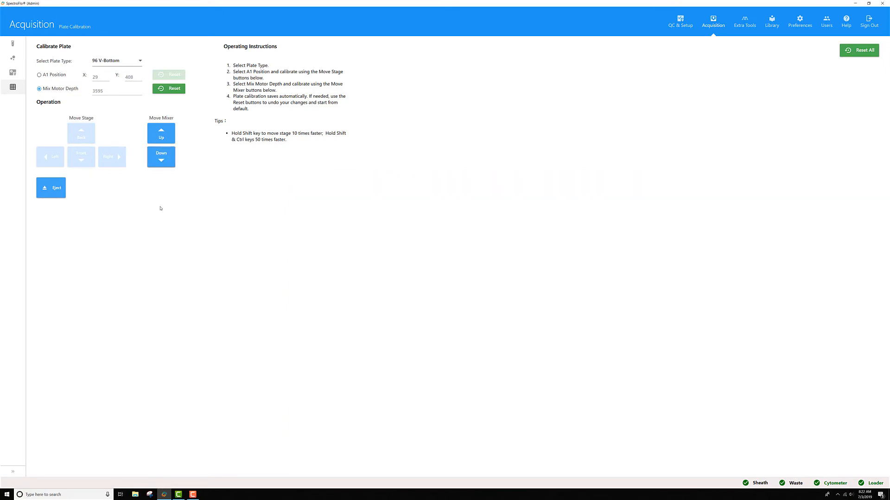
pyautogui.click(161, 134)
pyautogui.click(161, 133)
# - Return to the experiment selection page, keeping calibration X 29, Y 408, depth 4047
pyautogui.click(12, 44)
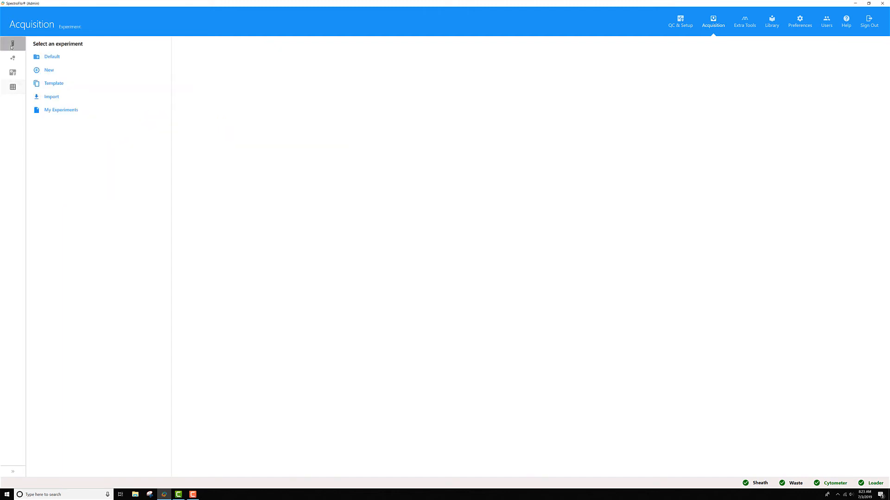